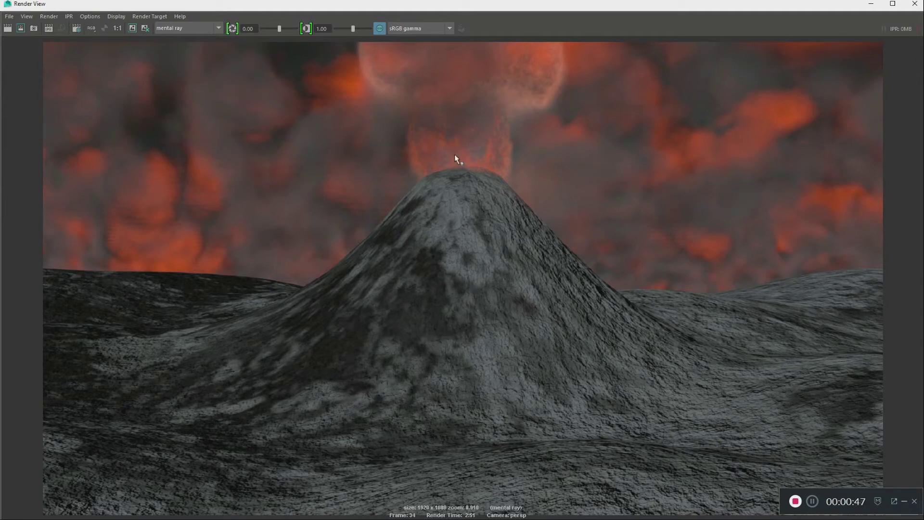
- Minimize the finished Render View to get back to the Volcano.ma scene with the Nuke fluid
{"action": "left_click", "coordinate": [871, 3]}
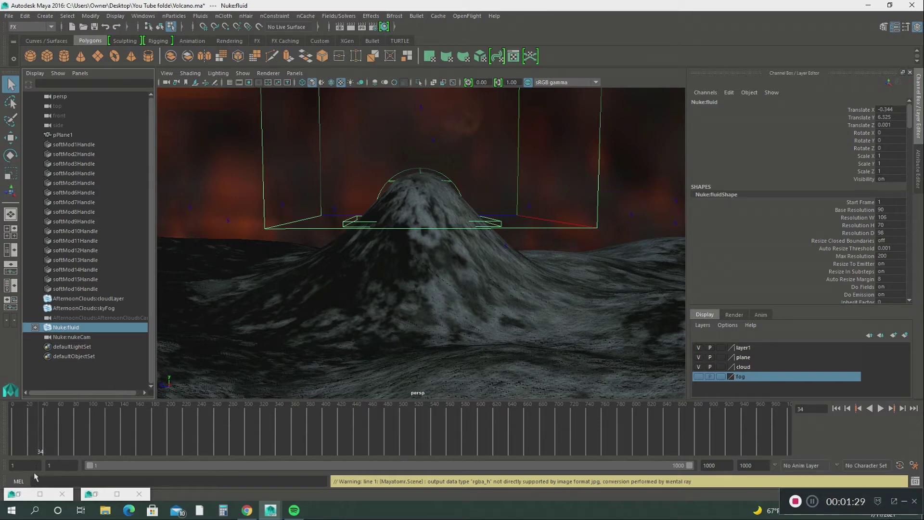
- Restore the minimized Visor from the taskbar to show the Fluid Examples presets
{"action": "left_click", "coordinate": [19, 494]}
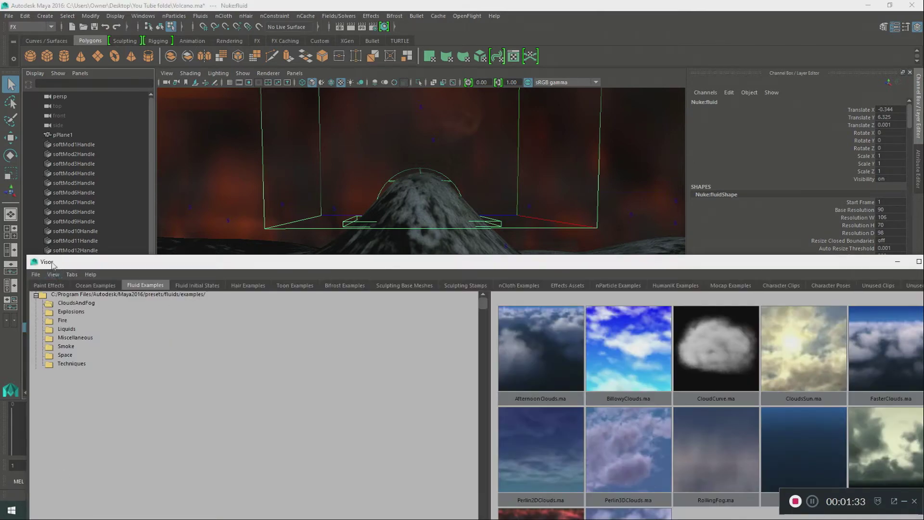
- Open the Visor and browse the Smoke, CloudsAndFog and Explosions fluid examples
{"action": "left_click", "coordinate": [143, 16]}
{"action": "mouse_move", "coordinate": [164, 50]}
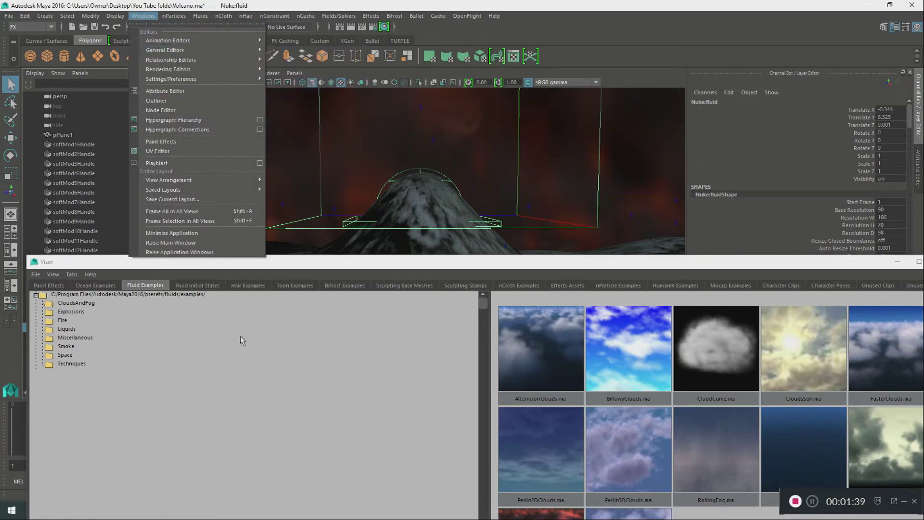
{"action": "left_click", "coordinate": [228, 348]}
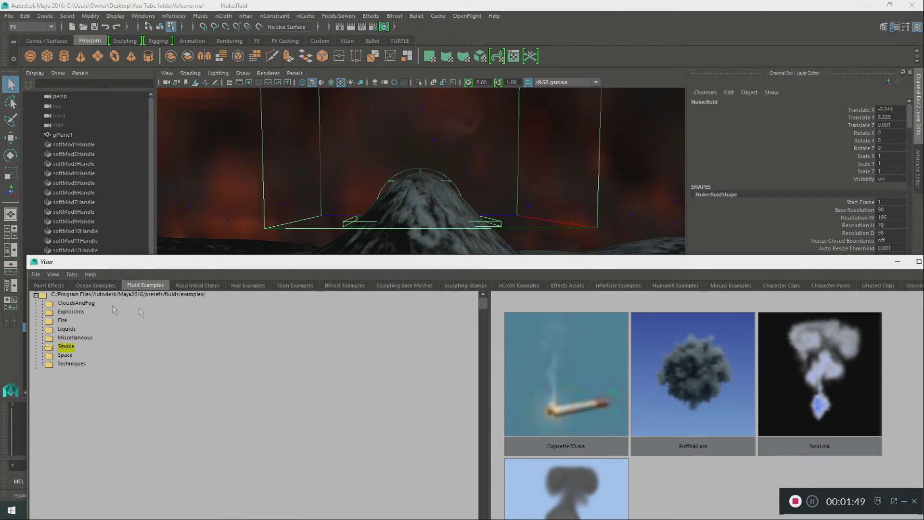
{"action": "left_click", "coordinate": [82, 304]}
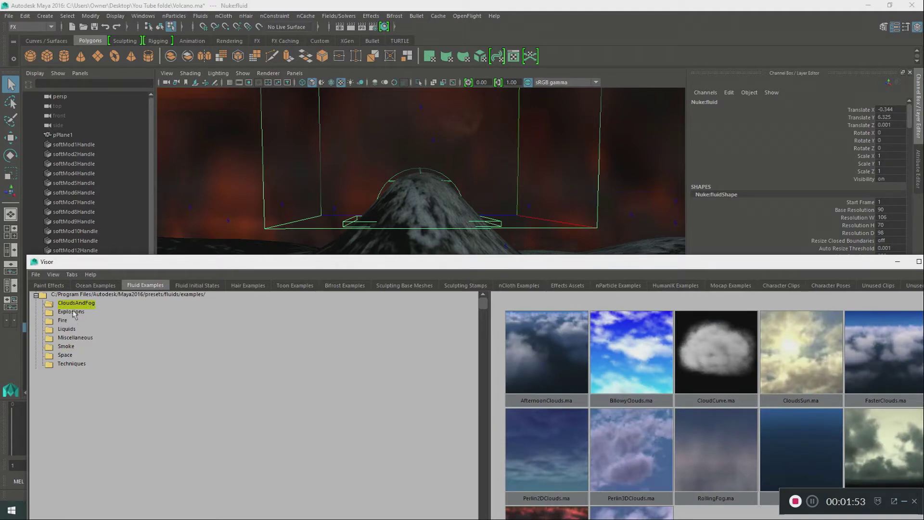
{"action": "left_click", "coordinate": [72, 313]}
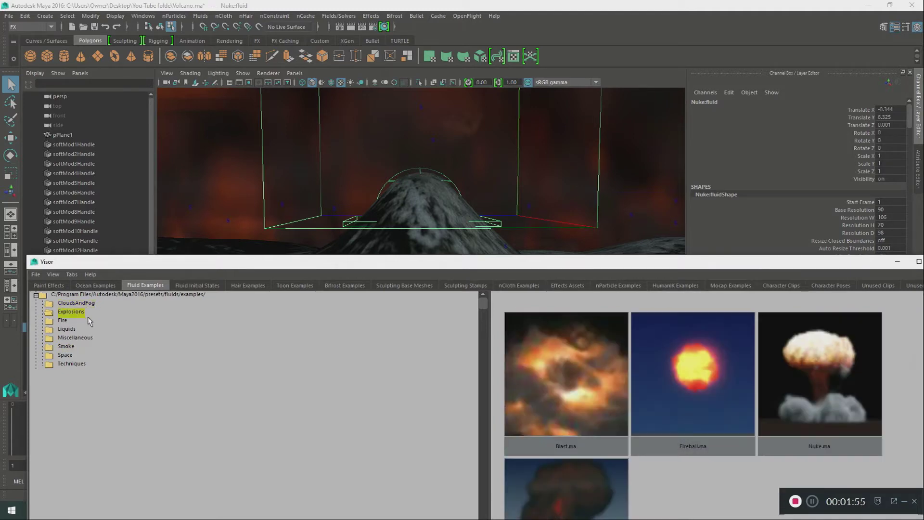
{"action": "left_click", "coordinate": [94, 304]}
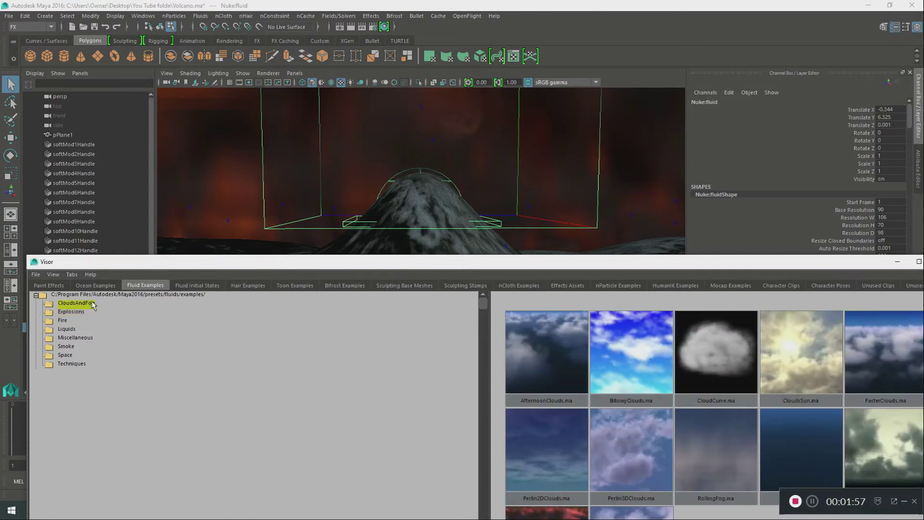
- Drag the AfternoonClouds.ma preset into the viewport, then close the Visor
{"action": "left_click", "coordinate": [531, 350]}
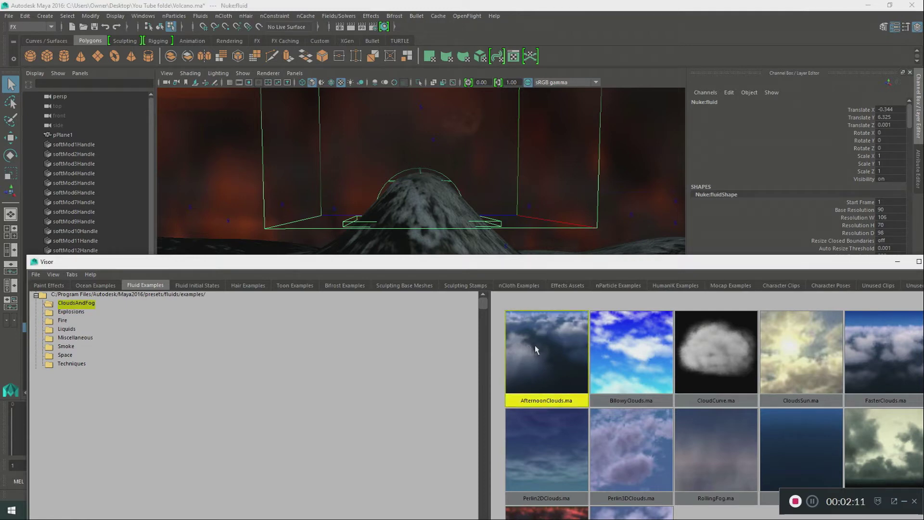
{"action": "middle_click_drag", "start_coordinate": [535, 347], "coordinate": [425, 190]}
{"action": "left_click", "coordinate": [897, 264]}
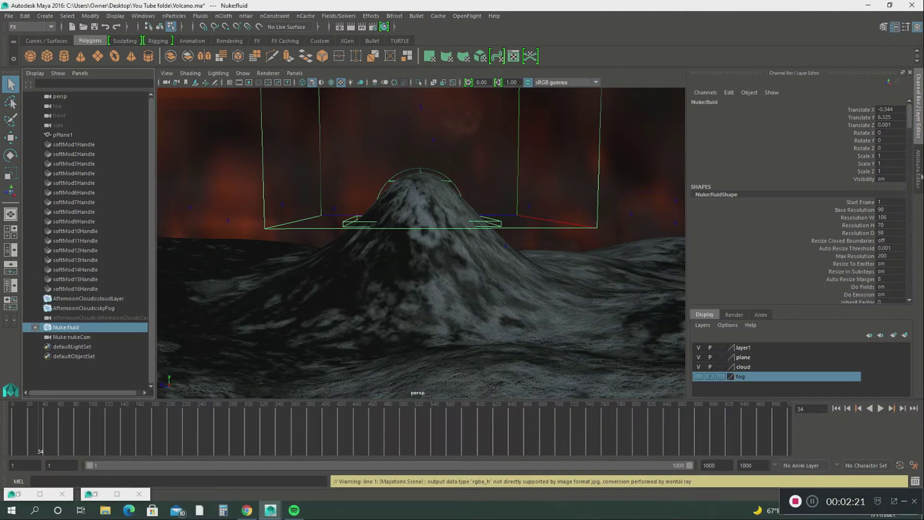
- Scroll Nuke:fluidShape's Attribute Editor to its Color, Incandescence and Opacity ramps, then restore the Visor
{"action": "left_click", "coordinate": [920, 173]}
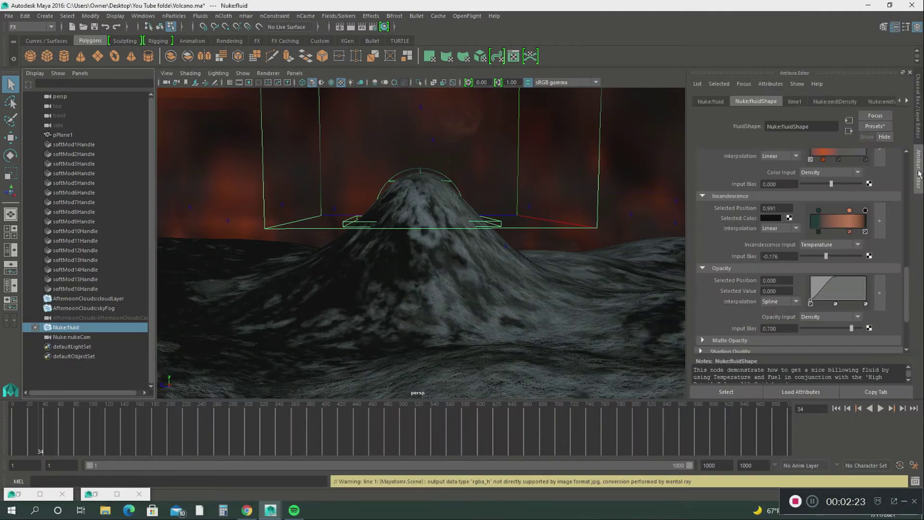
{"action": "left_click_drag", "start_coordinate": [907, 296], "coordinate": [907, 229]}
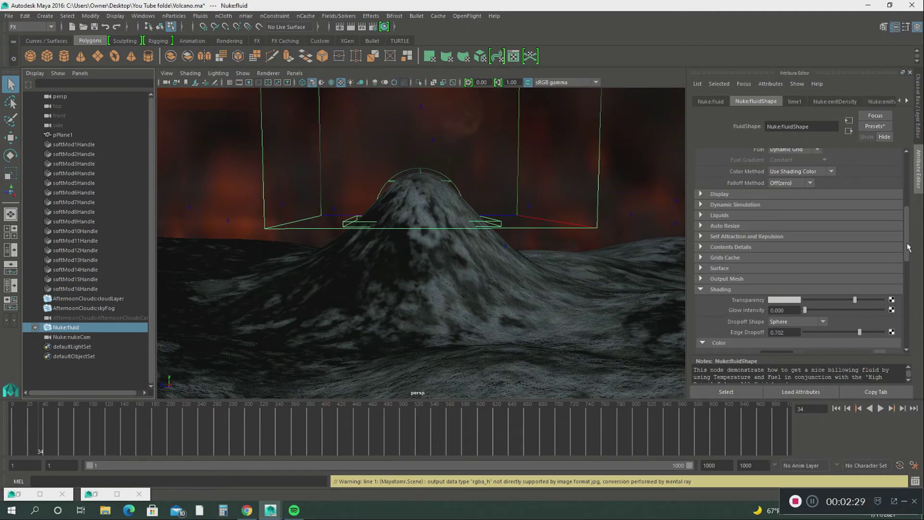
{"action": "scroll", "coordinate": [895, 285], "scroll_direction": "down", "scroll_amount": 5}
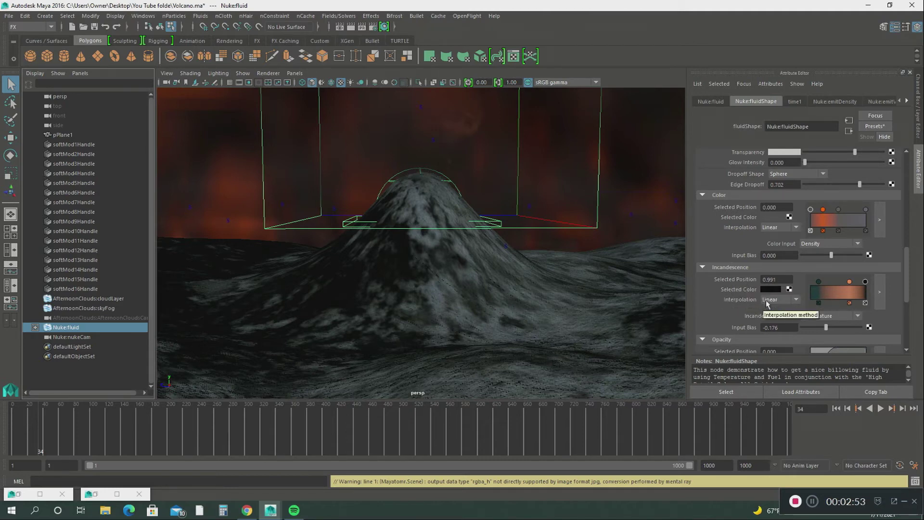
{"action": "scroll", "coordinate": [769, 302], "scroll_direction": "down", "scroll_amount": 2}
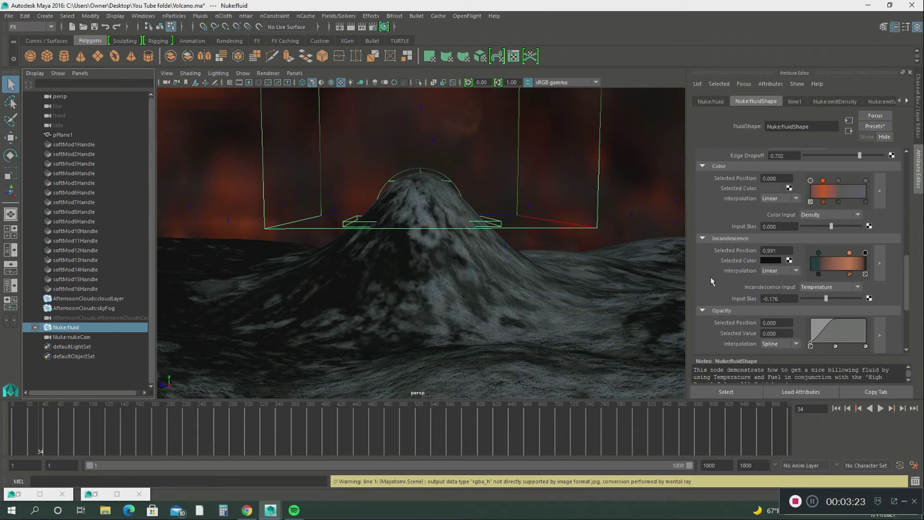
{"action": "left_click", "coordinate": [18, 495]}
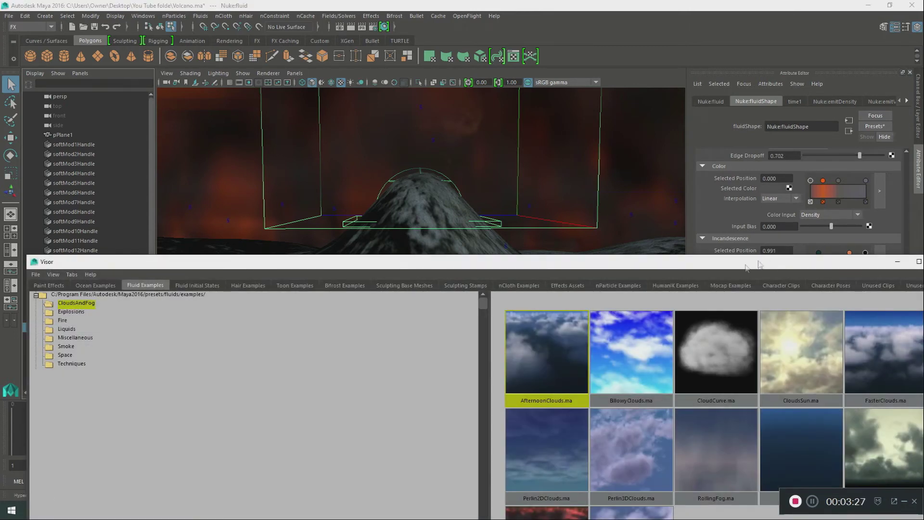
- Select the Nuke.ma preset under Explosions in the Visor, then minimize the Visor
{"action": "left_click", "coordinate": [75, 313]}
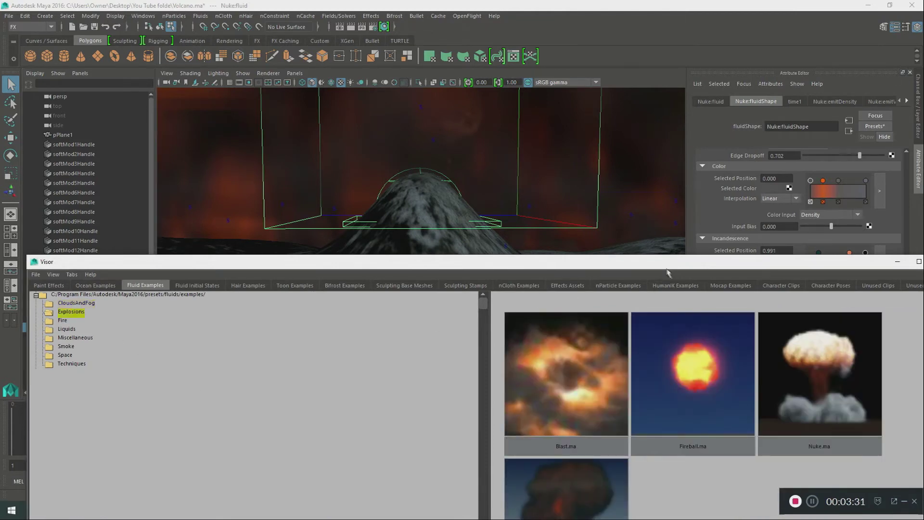
{"action": "left_click_drag", "start_coordinate": [667, 272], "coordinate": [503, 268]}
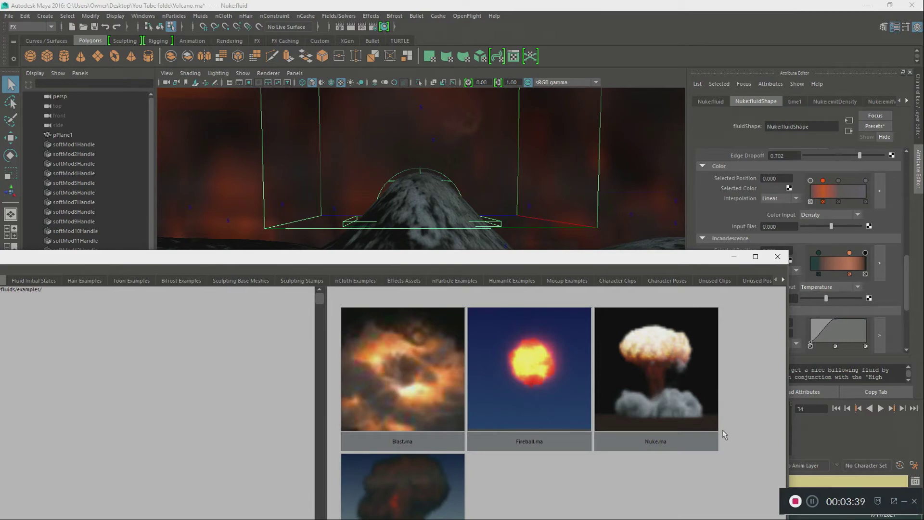
{"action": "left_click", "coordinate": [695, 392]}
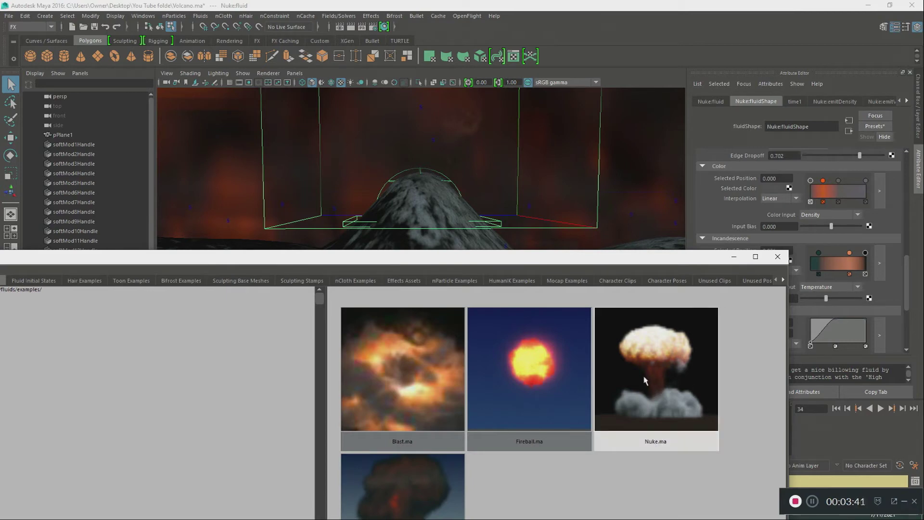
{"action": "left_click", "coordinate": [646, 380]}
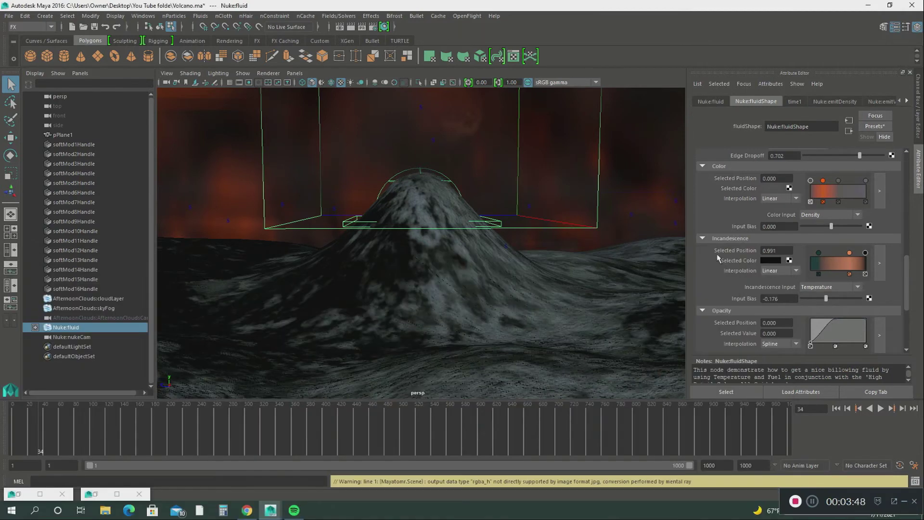
{"action": "left_click", "coordinate": [734, 257]}
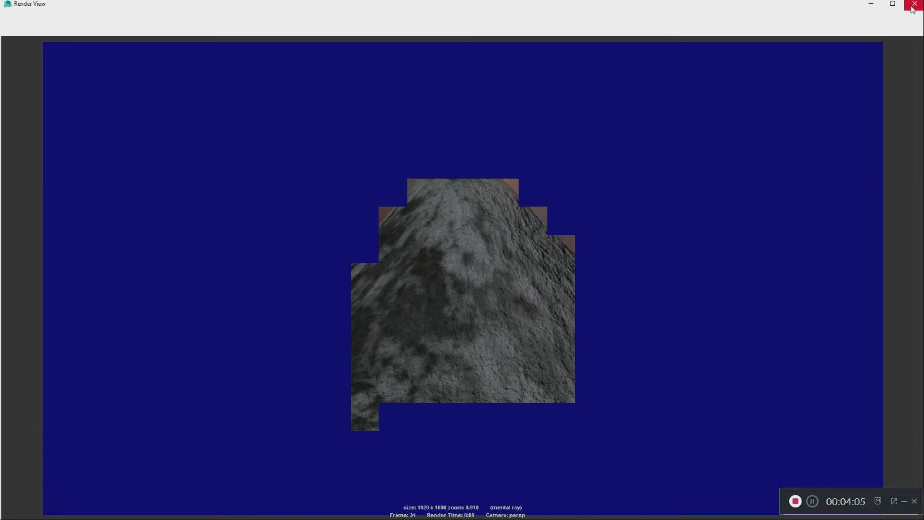
- Close the unfinished mental ray render of frame 34 so it can be restarted
{"action": "left_click", "coordinate": [914, 4]}
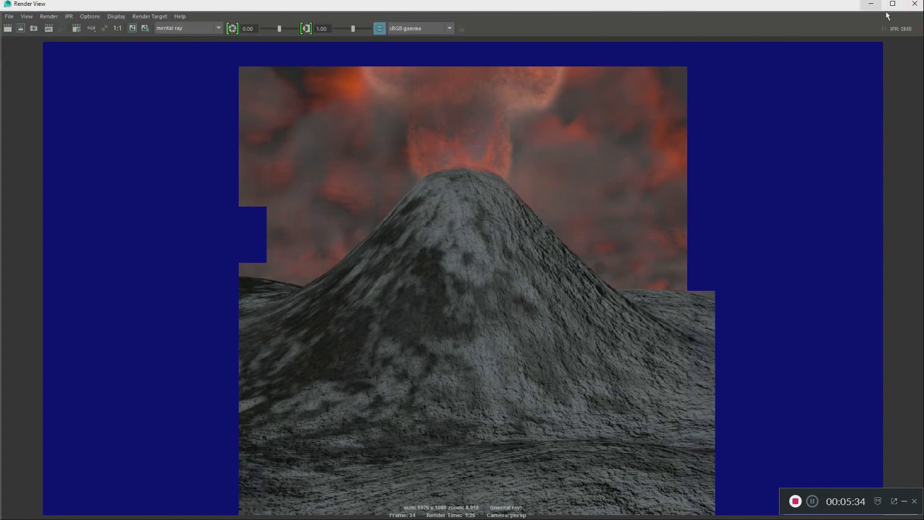
- Close the completed render showing the volcano, orange clouds and glowing explosion
{"action": "left_click", "coordinate": [914, 4]}
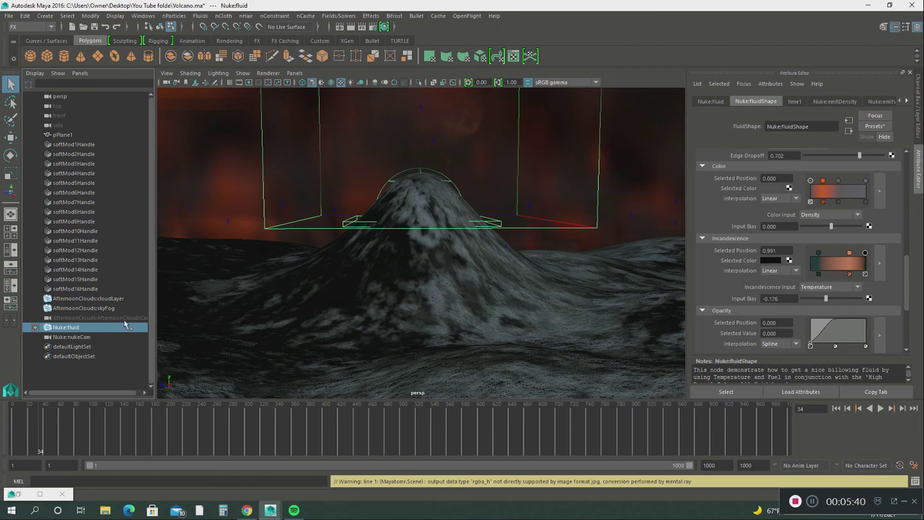
- Check AfternoonClouds:cloudLayer, then review Nuke:fluid's Dynamic Grid contents and Sphere dropoff (0.702 edge)
{"action": "left_click", "coordinate": [117, 302]}
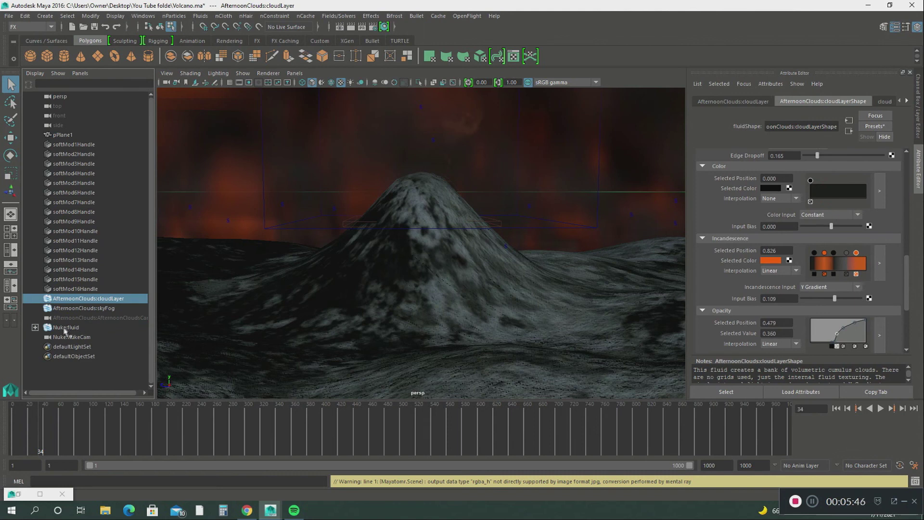
{"action": "left_click", "coordinate": [62, 329]}
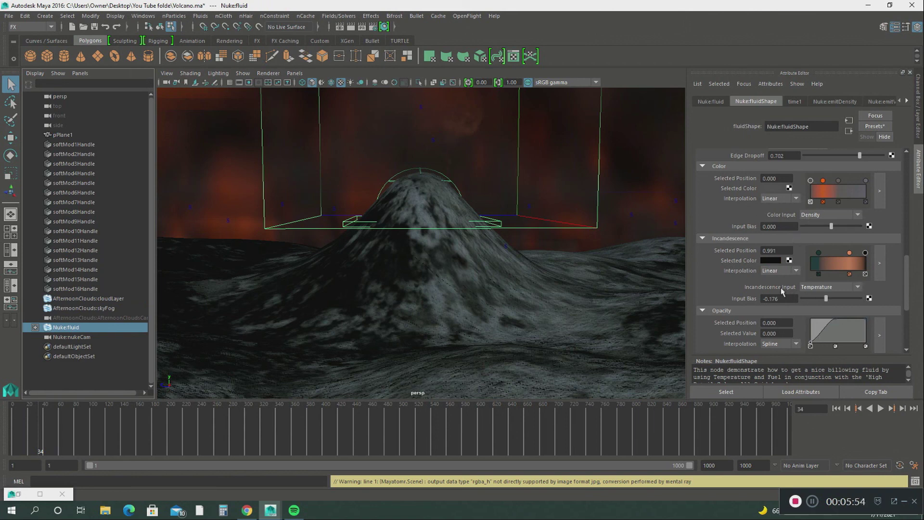
{"action": "scroll", "coordinate": [778, 293], "scroll_direction": "up", "scroll_amount": 8}
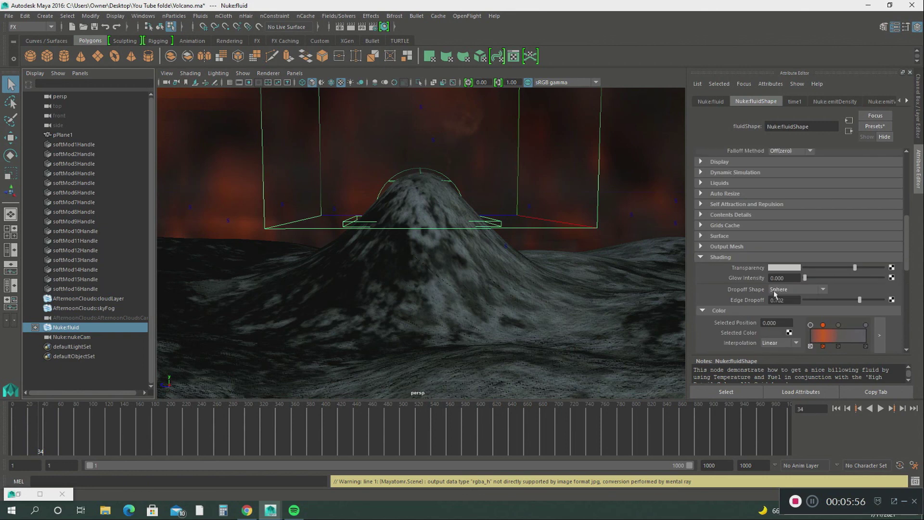
{"action": "scroll", "coordinate": [768, 297], "scroll_direction": "up", "scroll_amount": 3}
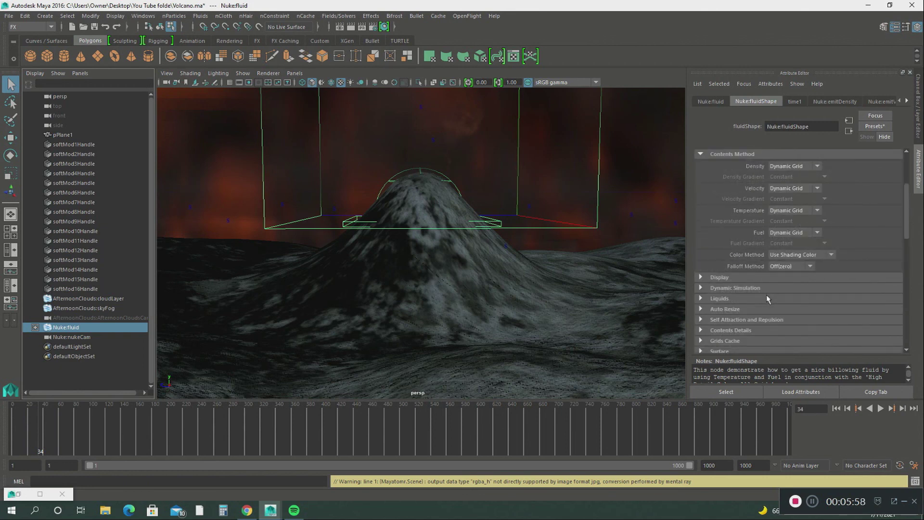
{"action": "scroll", "coordinate": [766, 298], "scroll_direction": "up", "scroll_amount": 3}
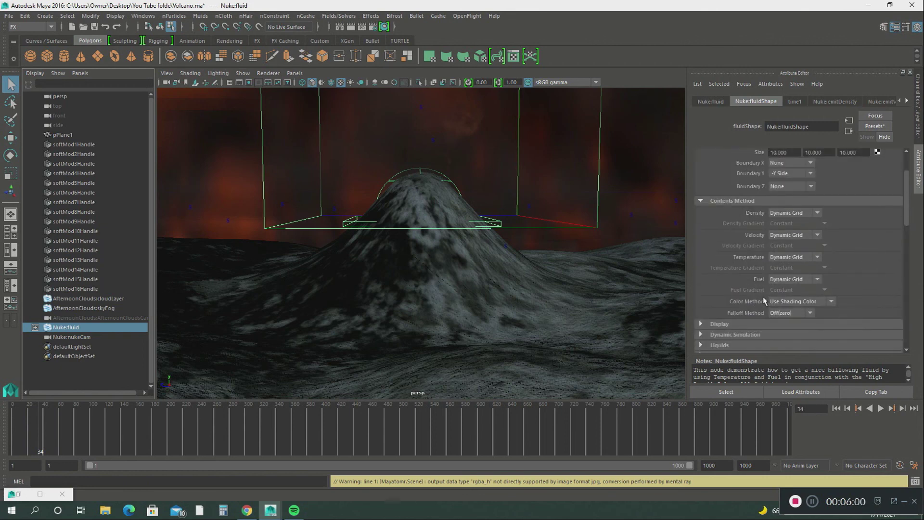
{"action": "scroll", "coordinate": [764, 301], "scroll_direction": "down", "scroll_amount": 10}
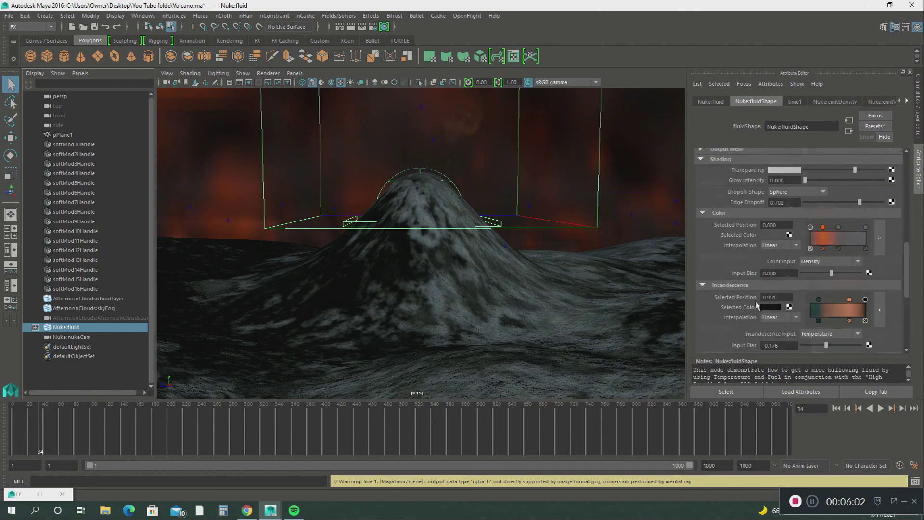
{"action": "scroll", "coordinate": [756, 305], "scroll_direction": "down", "scroll_amount": 1}
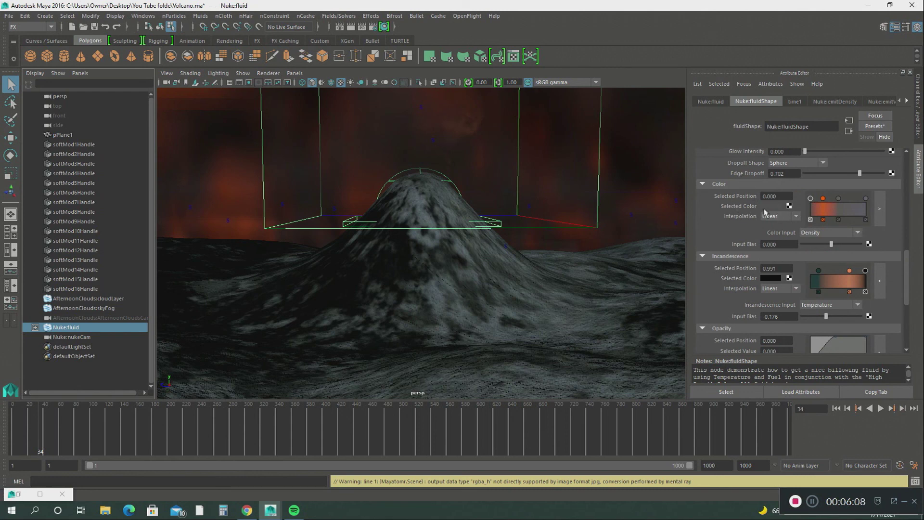
{"action": "scroll", "coordinate": [764, 210], "scroll_direction": "up", "scroll_amount": 3}
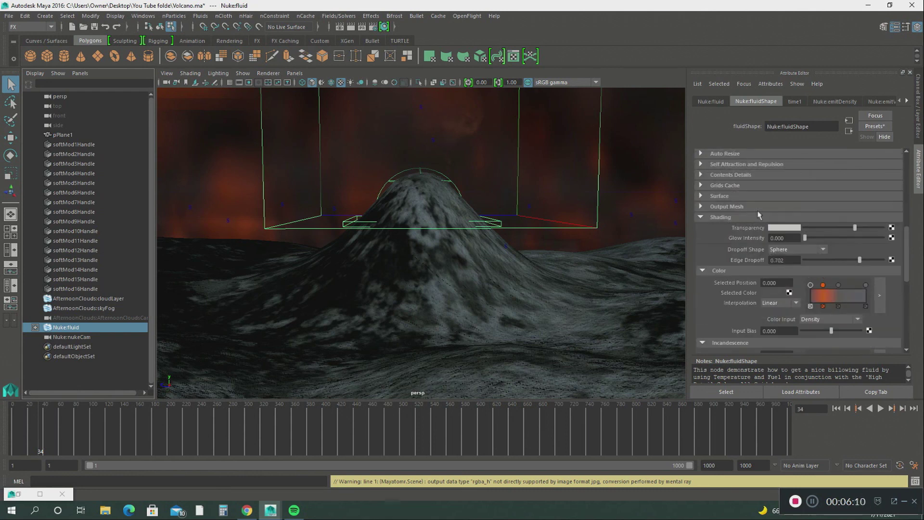
{"action": "scroll", "coordinate": [759, 212], "scroll_direction": "up", "scroll_amount": 1}
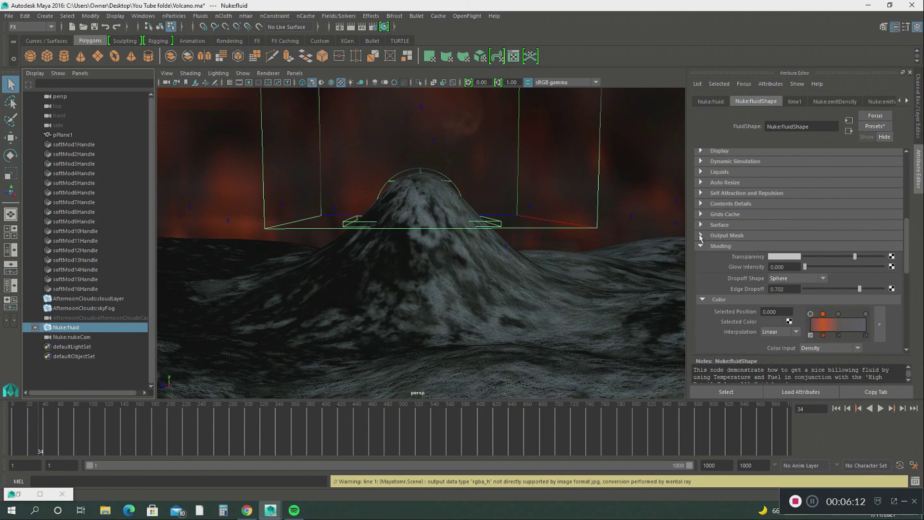